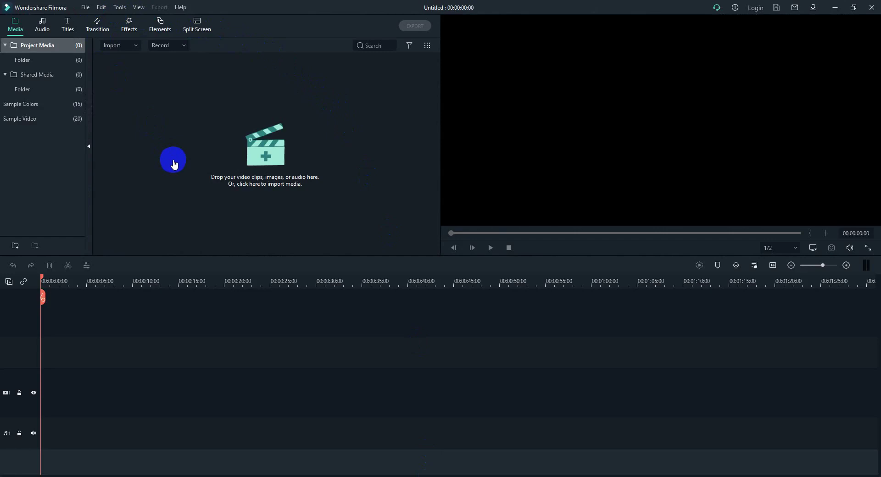
- Start a media import and browse to ETC (G:) > Web Devlopment & DESIGN > pexels
left_click(85, 6)
mouse_move(92, 23)
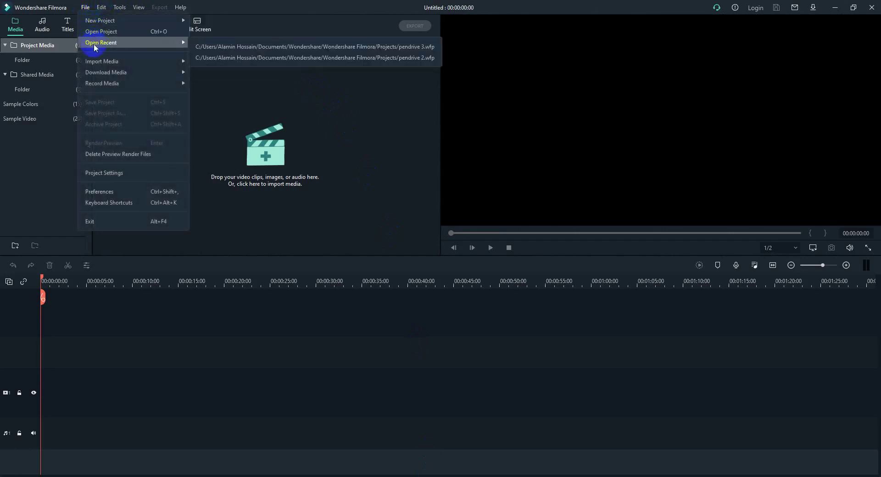
mouse_move(175, 60)
left_click(235, 65)
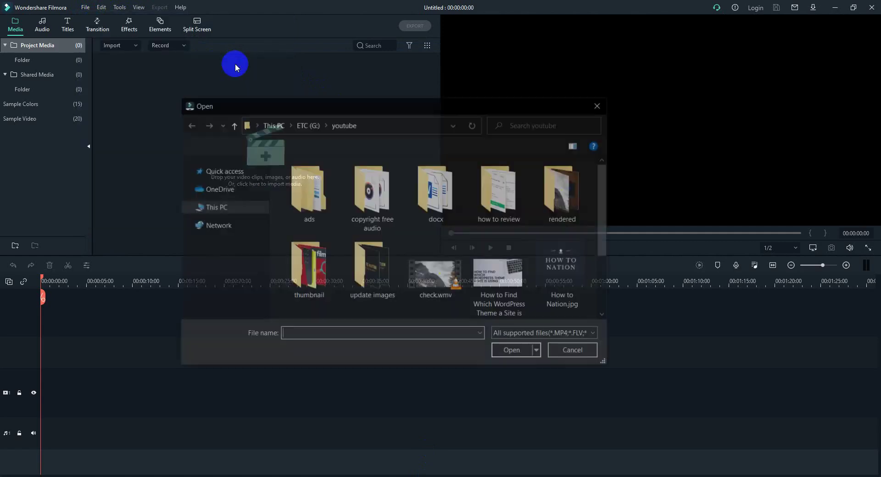
scroll(232, 249, "down", 2)
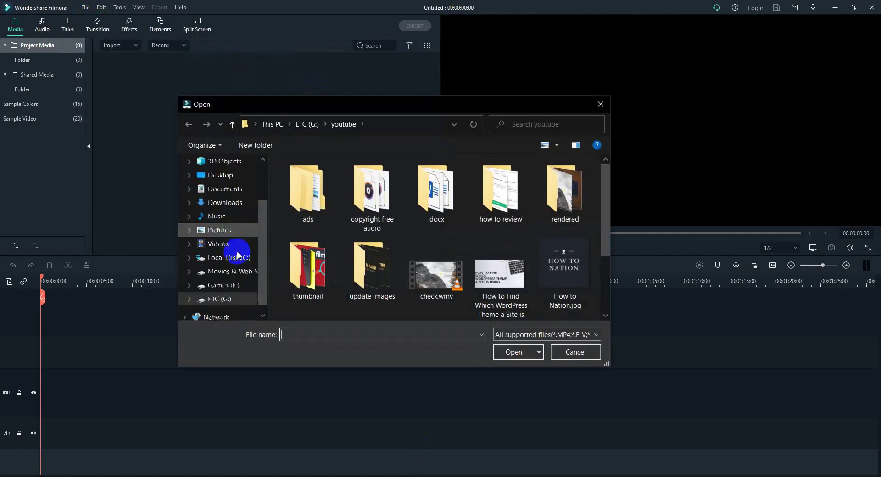
left_click(235, 283)
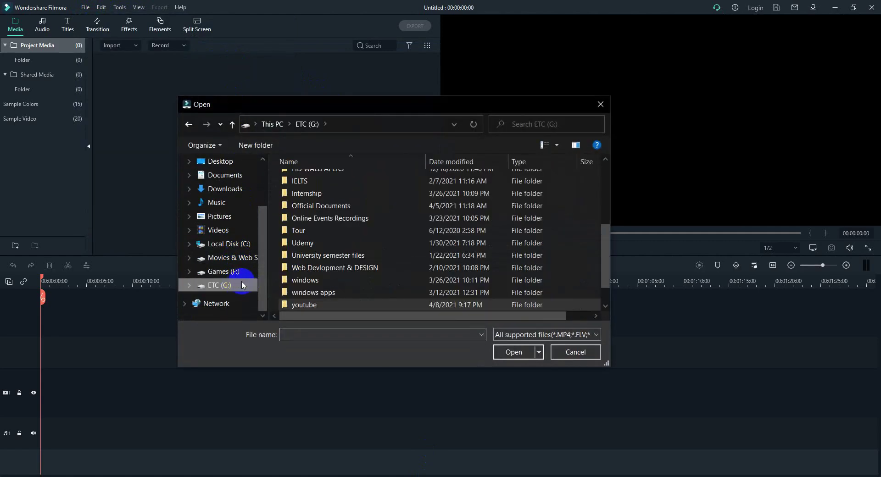
scroll(362, 284, "up", 2)
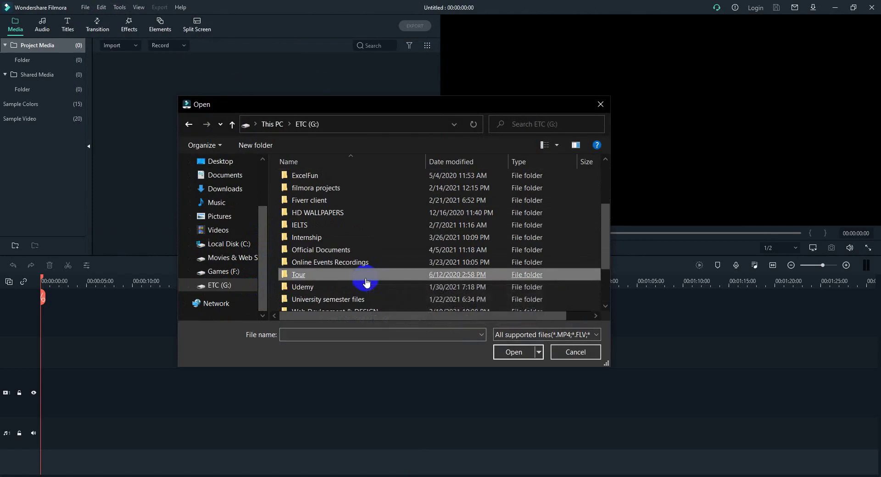
scroll(345, 255, "down", 2)
double_click(335, 246)
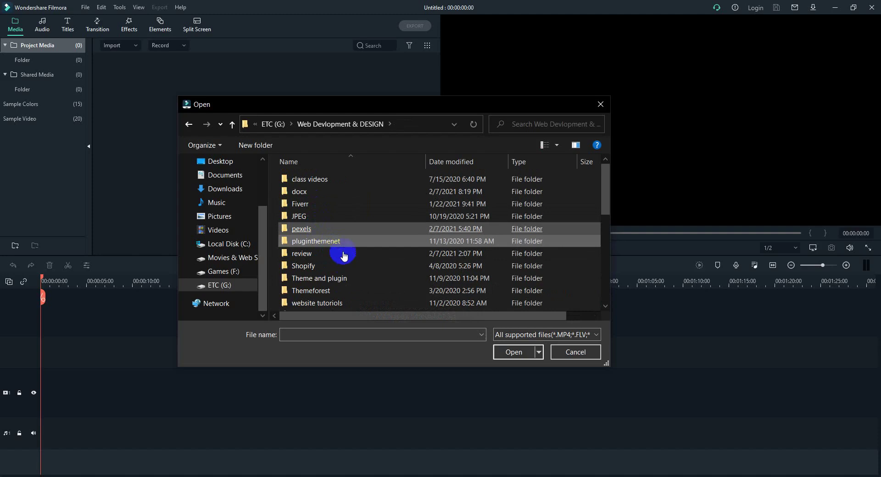
double_click(299, 230)
- Look through the pexels clips and import video (1).mp4 into the project
scroll(436, 266, "down", 3)
left_click(417, 296)
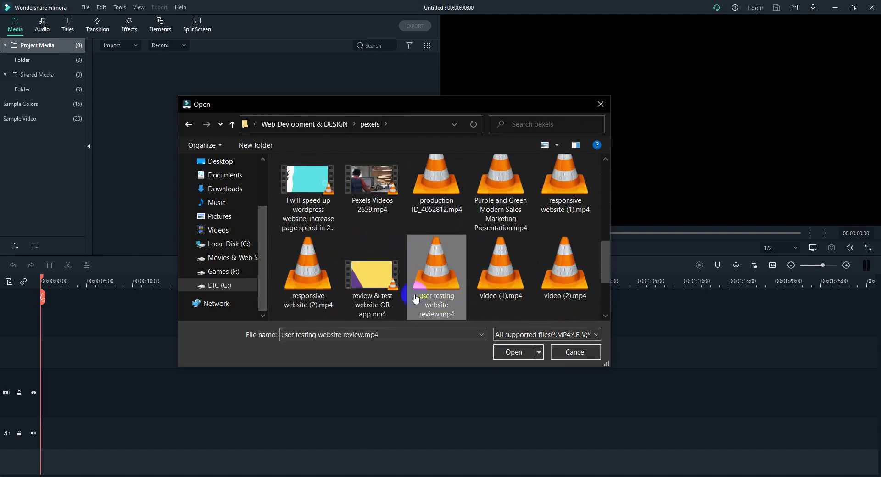
scroll(381, 299, "down", 2)
left_click(347, 295)
scroll(347, 296, "up", 6)
left_click(349, 298)
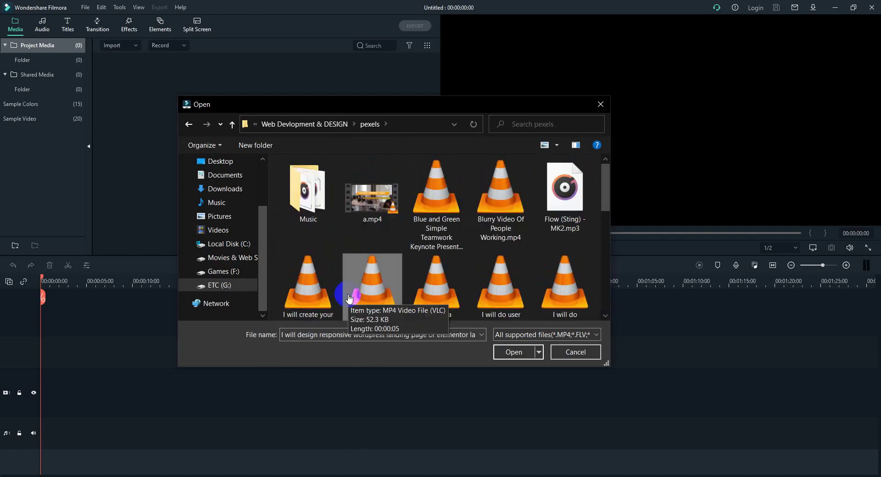
scroll(406, 282, "down", 2)
left_click(411, 278)
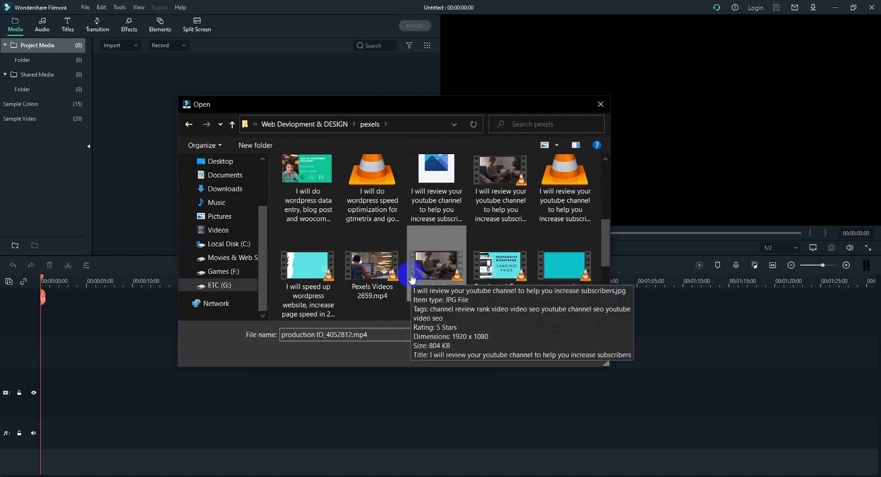
scroll(411, 279, "down", 2)
left_click(418, 282)
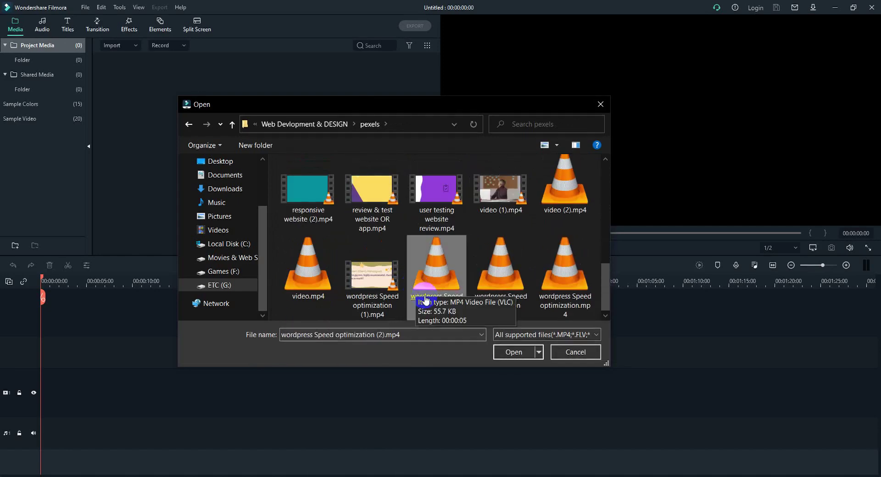
double_click(506, 218)
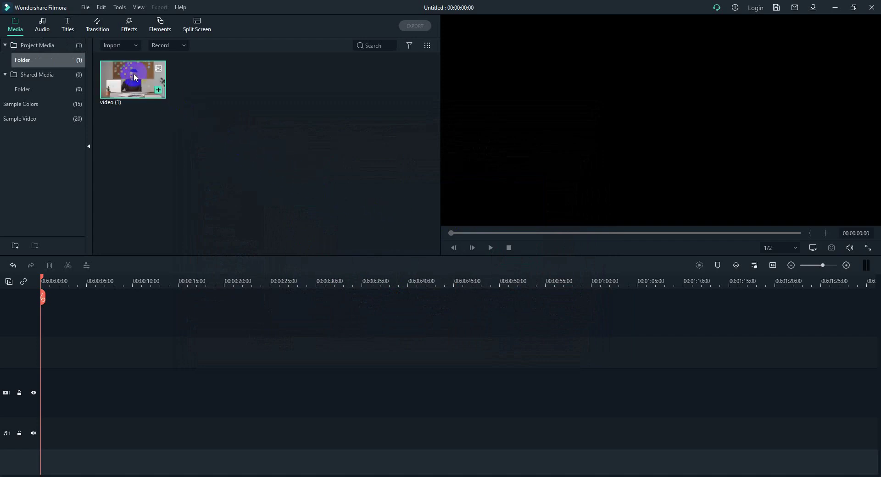
- Place video (1) at the start of the video track and preview its first four seconds
left_click_drag(133, 73, 38, 399)
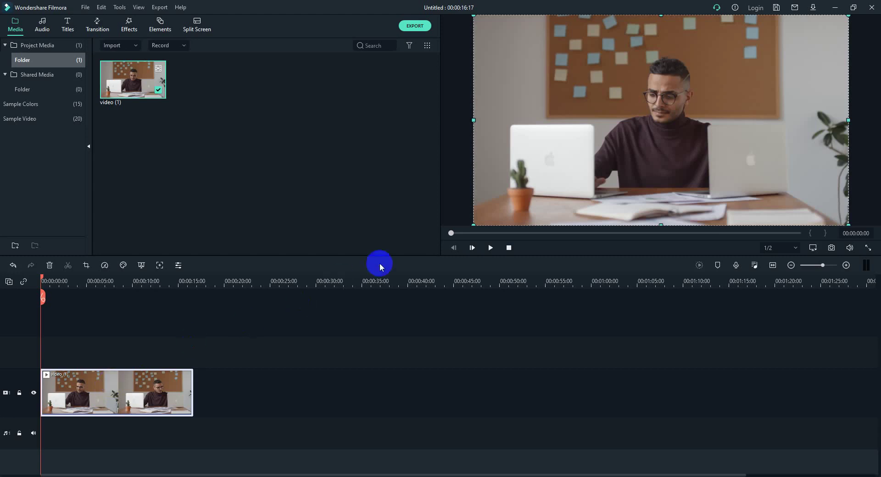
left_click(490, 248)
left_click(490, 247)
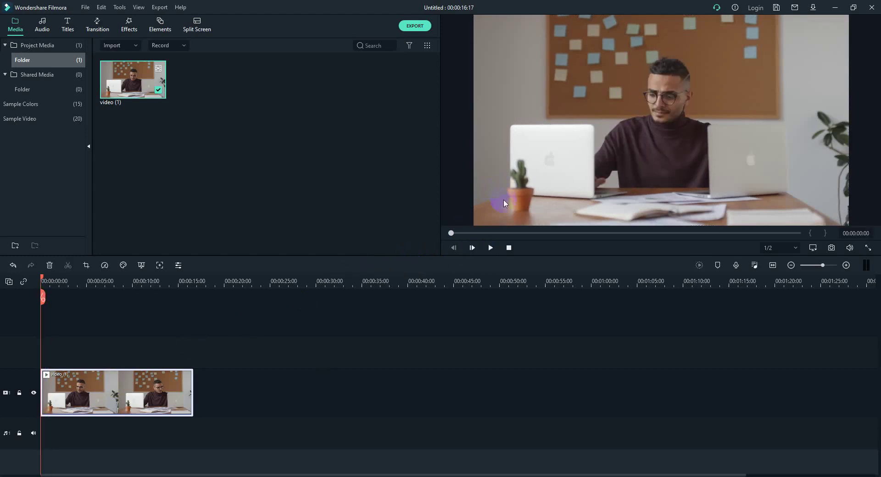
left_click(490, 248)
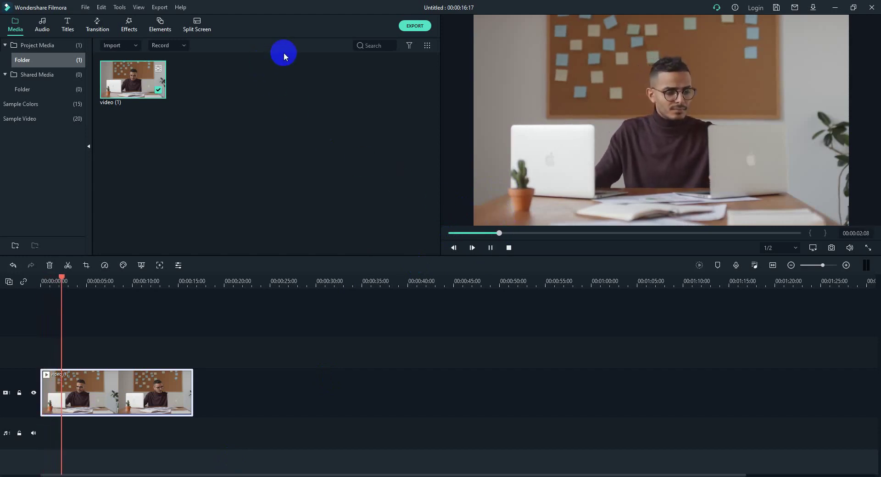
left_click(490, 248)
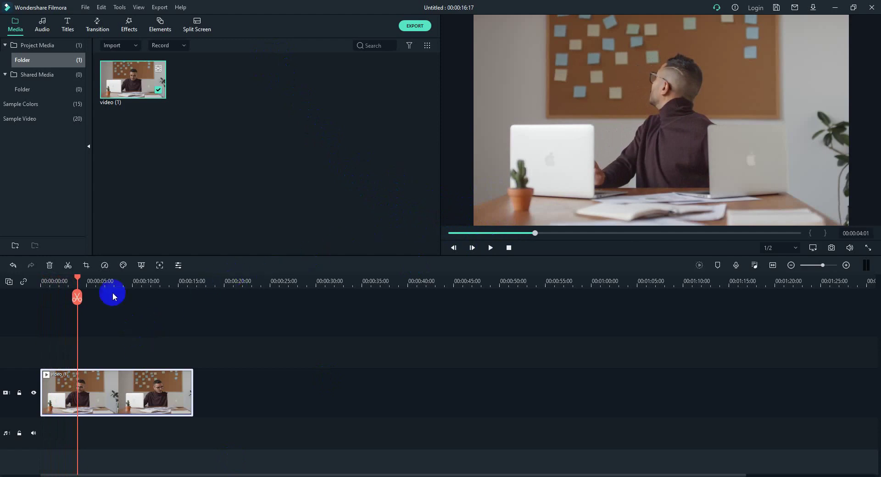
left_click(69, 24)
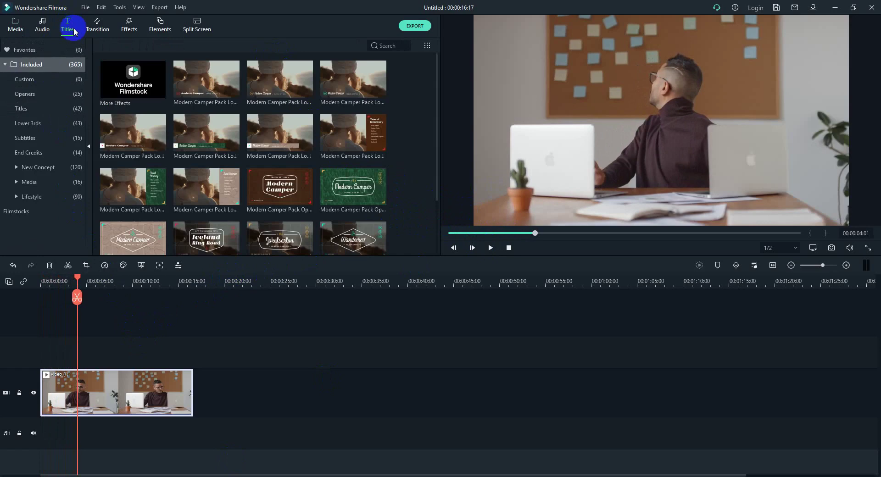
scroll(166, 140, "down", 5)
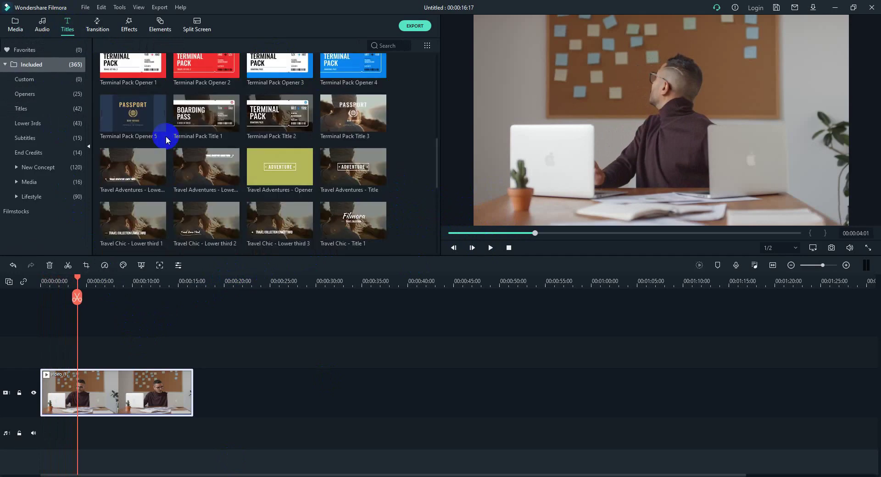
scroll(166, 140, "down", 6)
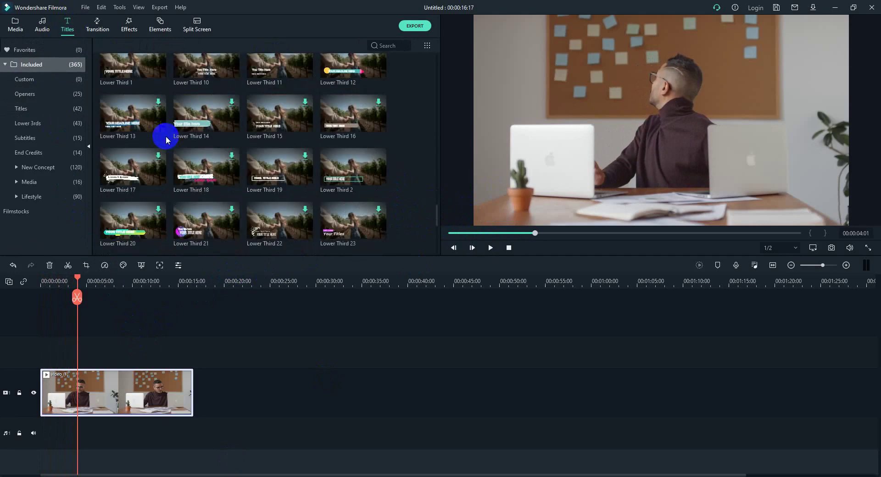
left_click(389, 46)
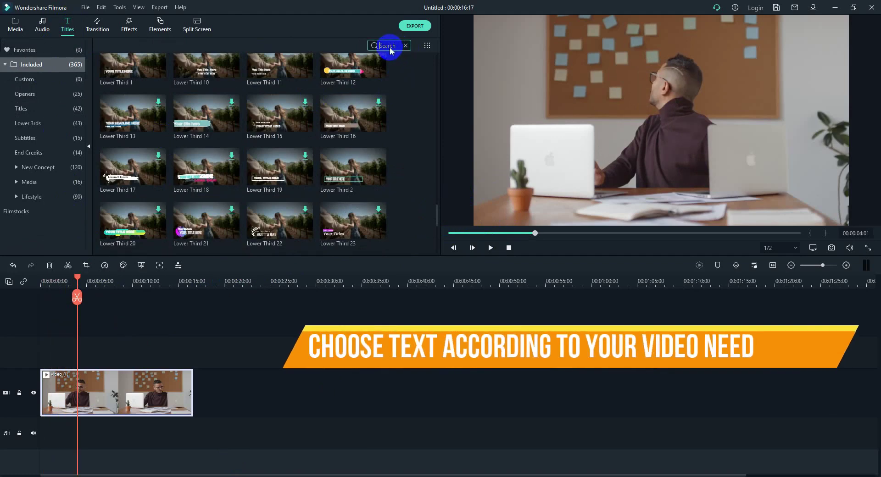
scroll(373, 131, "down", 5)
scroll(303, 138, "down", 3)
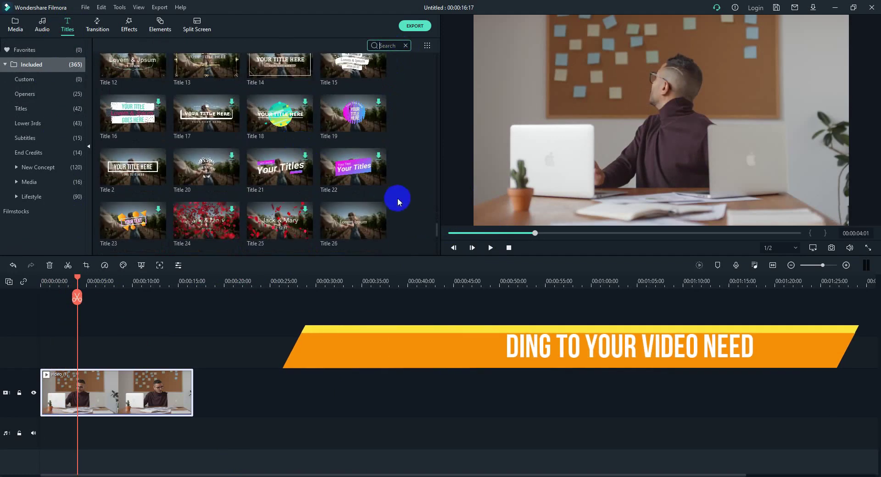
left_click_drag(437, 200, 436, 116)
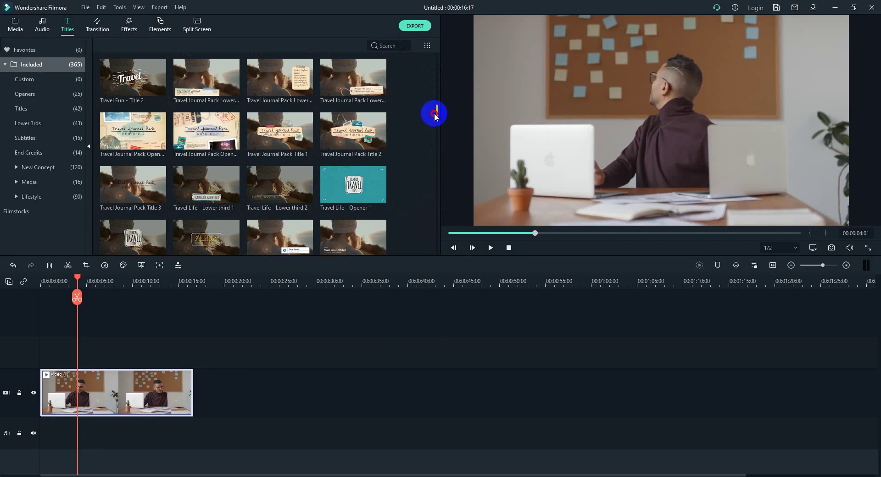
left_click_drag(436, 116, 436, 157)
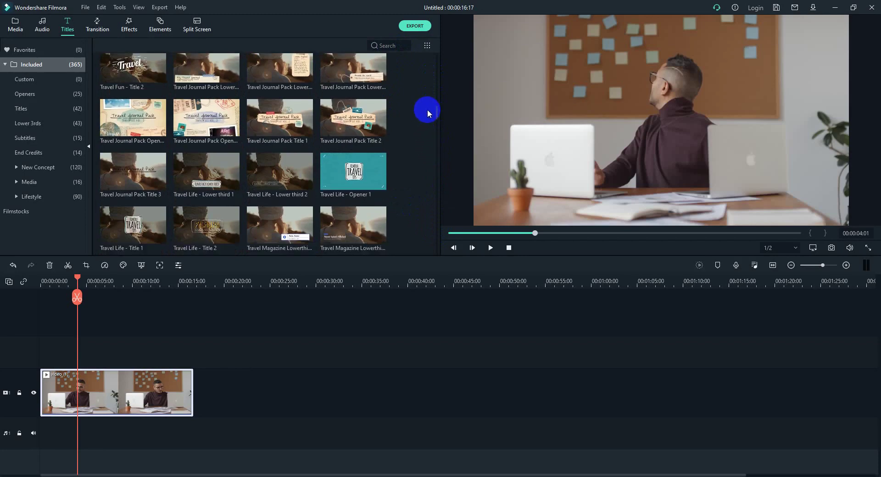
left_click_drag(436, 113, 427, 145)
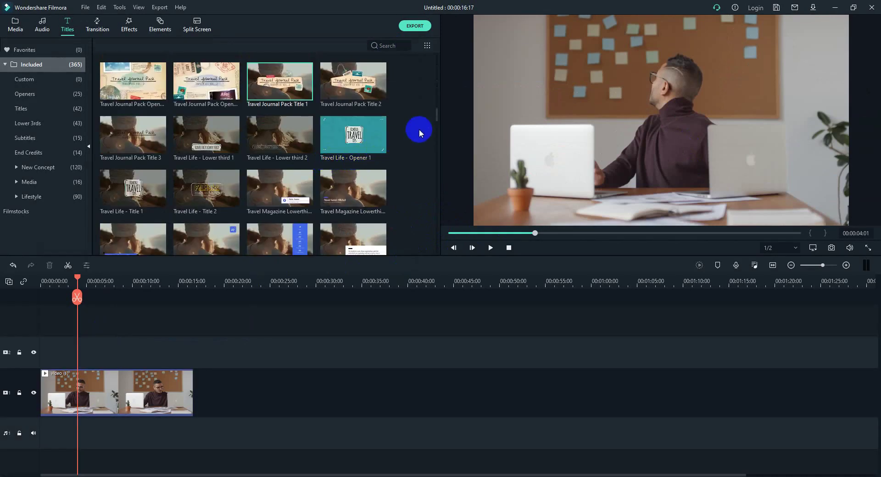
left_click_drag(437, 115, 436, 118)
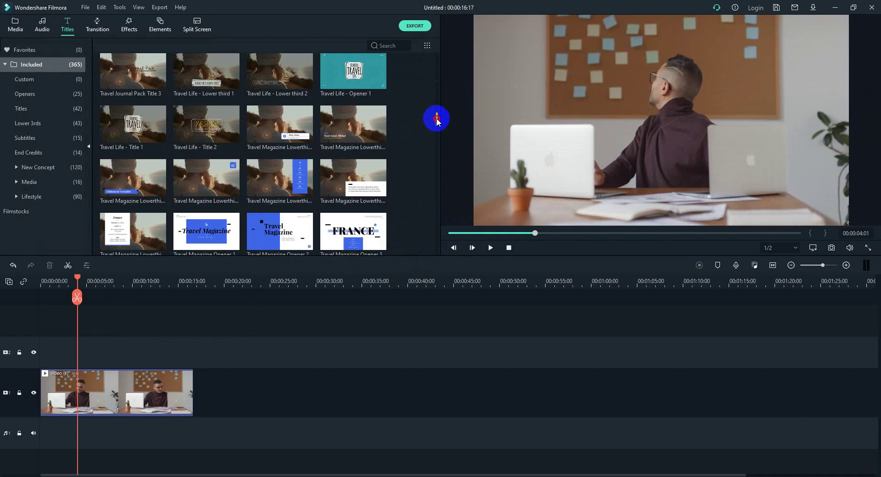
- Drop the Travel Magazine Lowerthird 1 title onto the second track at the clip's start
left_click_drag(289, 120, 89, 347)
double_click(89, 346)
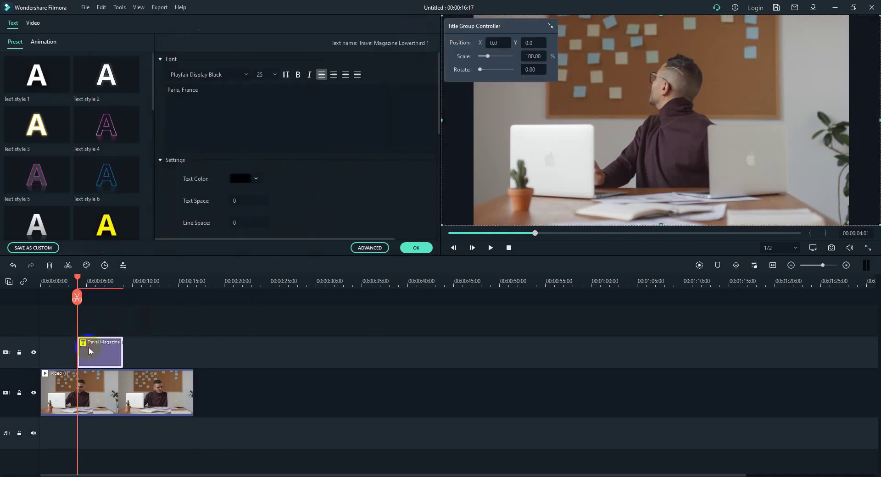
left_click(423, 248)
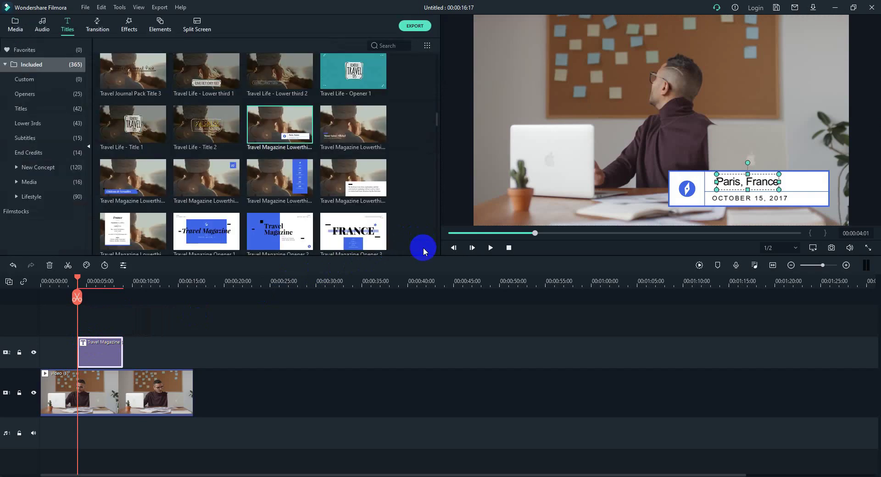
- Replace the title's 'Paris, France' headline with 'read & write'
double_click(754, 186)
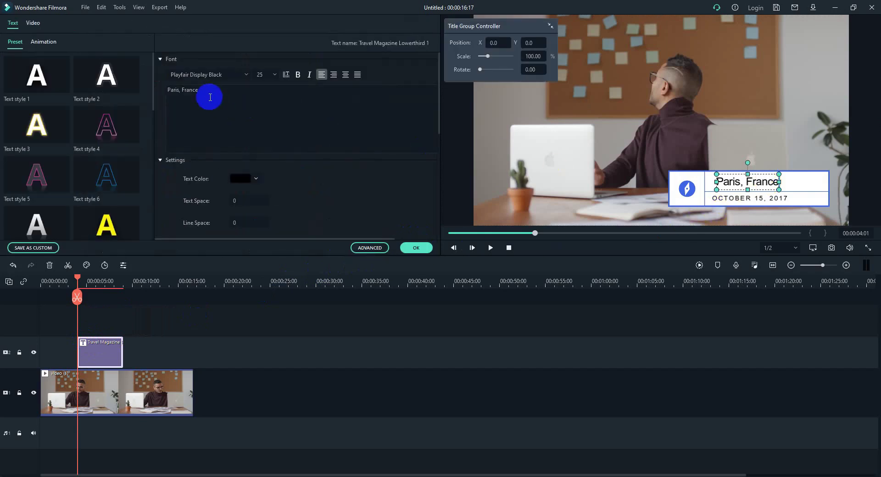
left_click_drag(208, 95, 145, 96)
key("BackSpace")
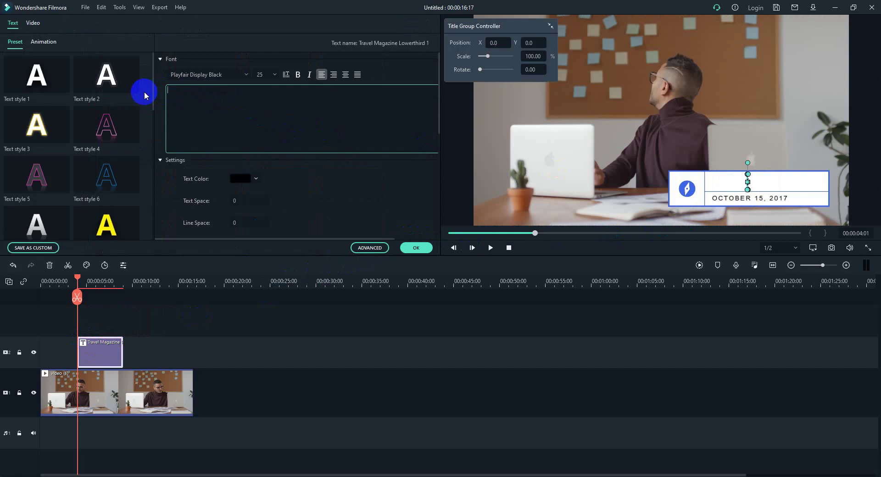
type("read")
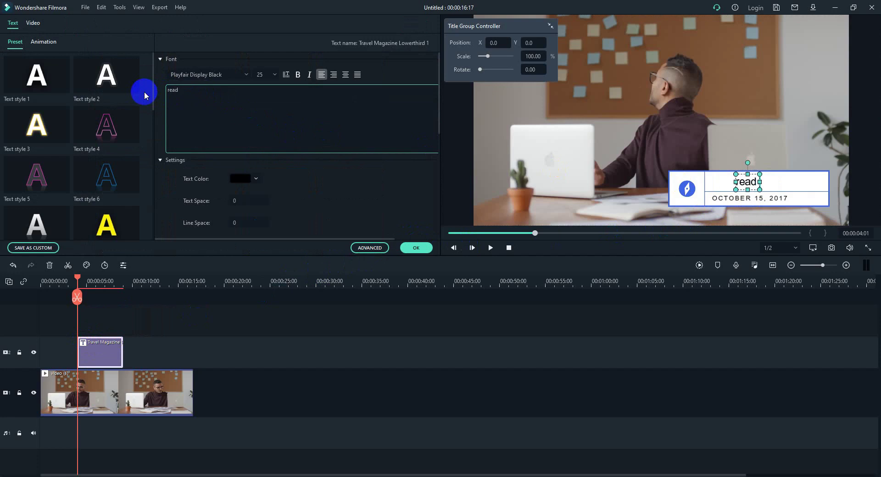
type(" & rite")
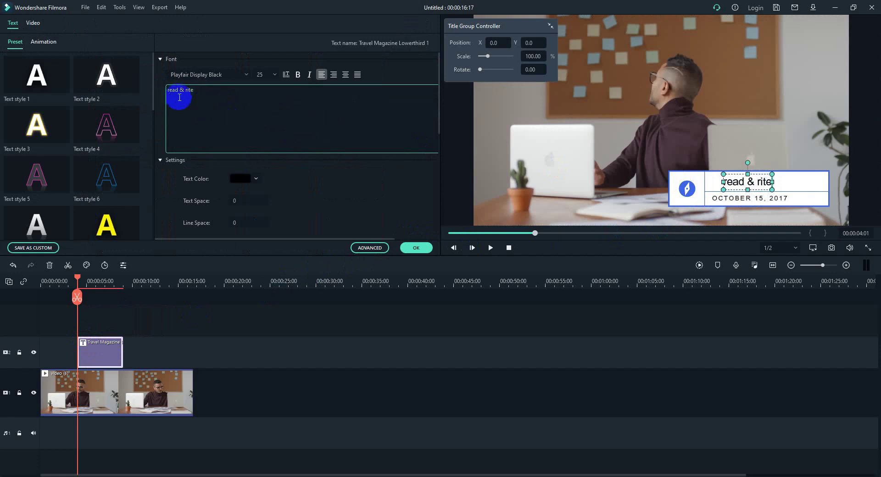
left_click(185, 95)
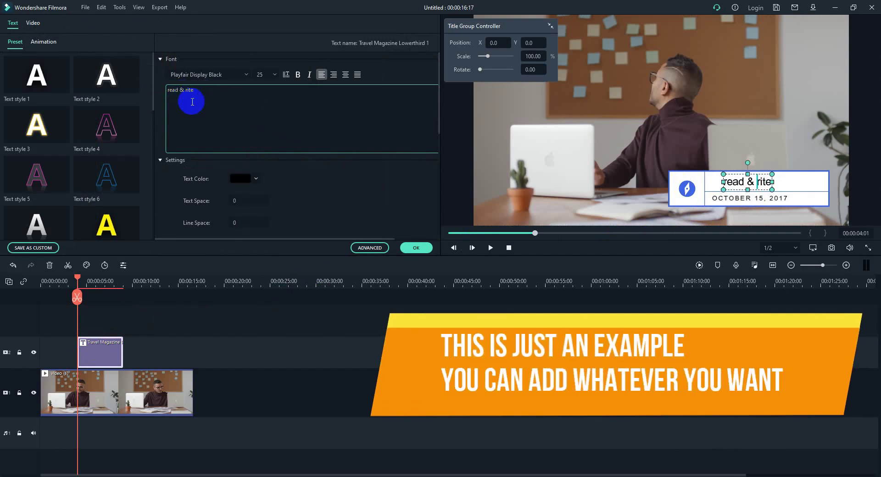
type("w")
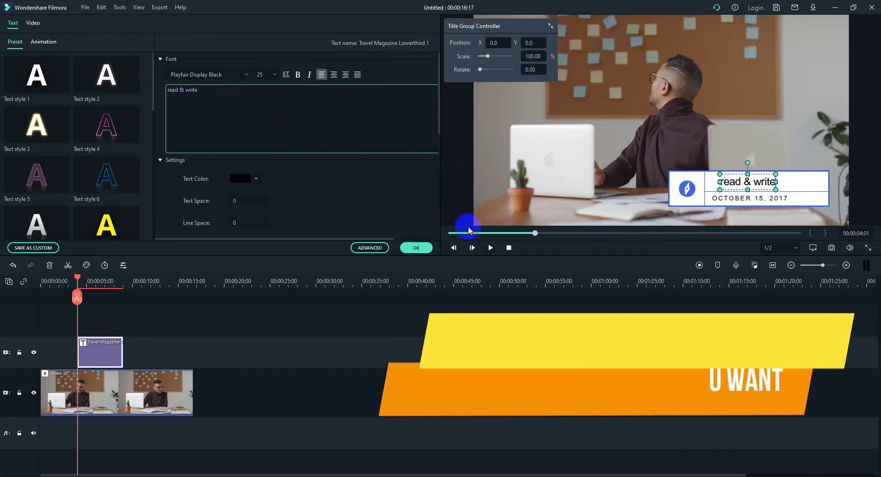
- Confirm the first title, then place New LowerThirds 2 on track 2 at about 8 seconds
left_click(425, 249)
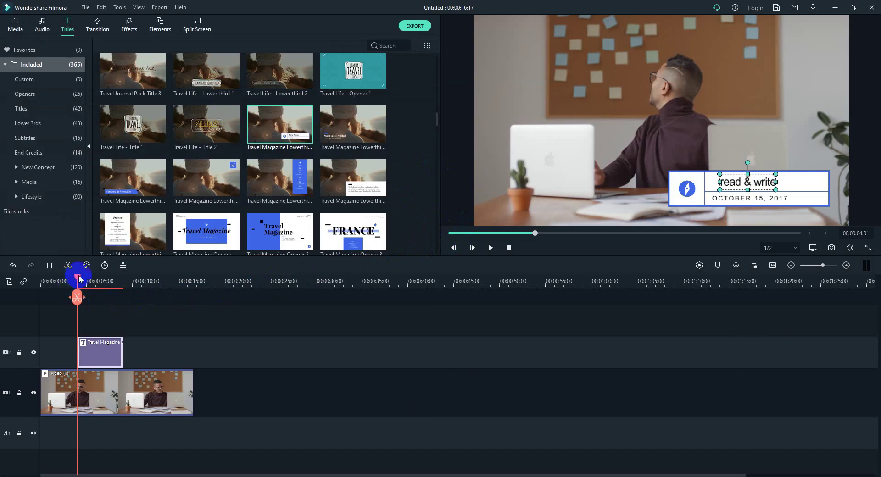
left_click_drag(78, 278, 122, 279)
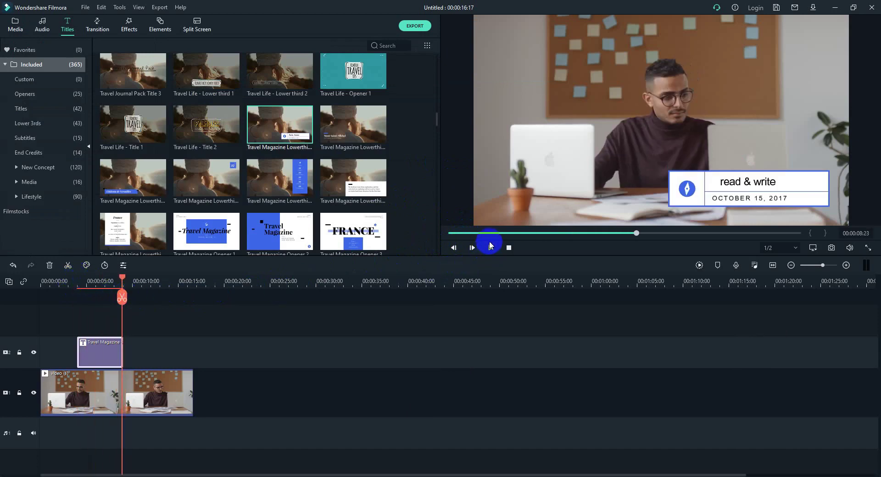
left_click(285, 182)
scroll(284, 181, "down", 10)
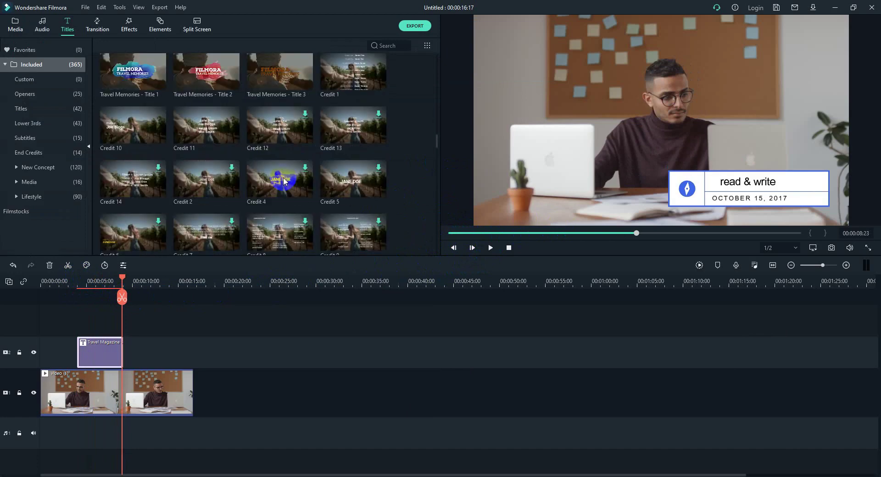
scroll(285, 182, "down", 15)
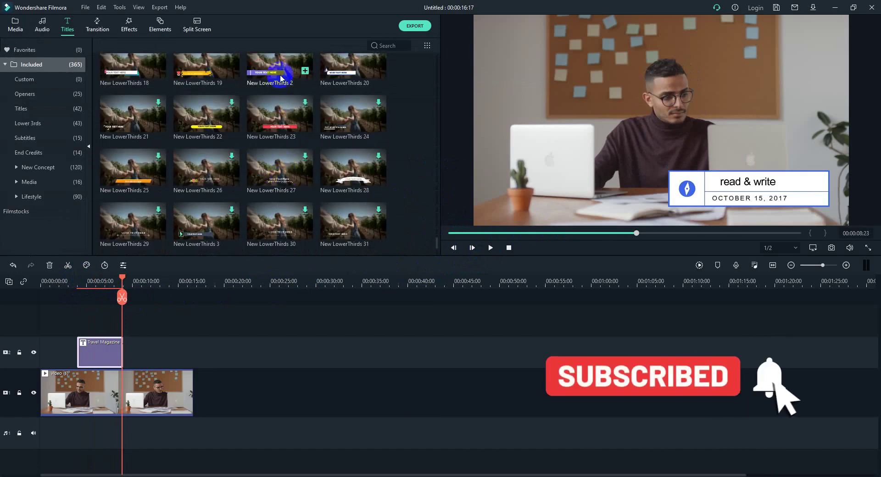
left_click_drag(281, 74, 130, 354)
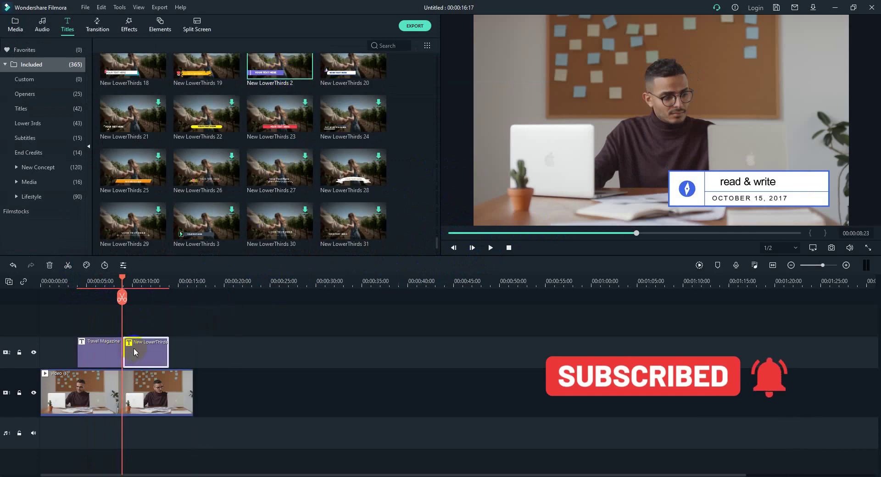
- Replace the New LowerThirds 2 placeholder text with 'Sample Text'
double_click(134, 351)
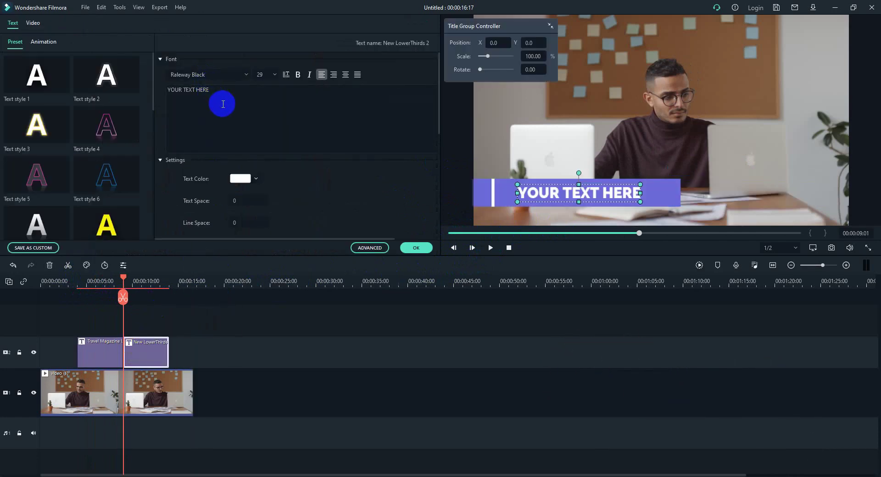
left_click(239, 90)
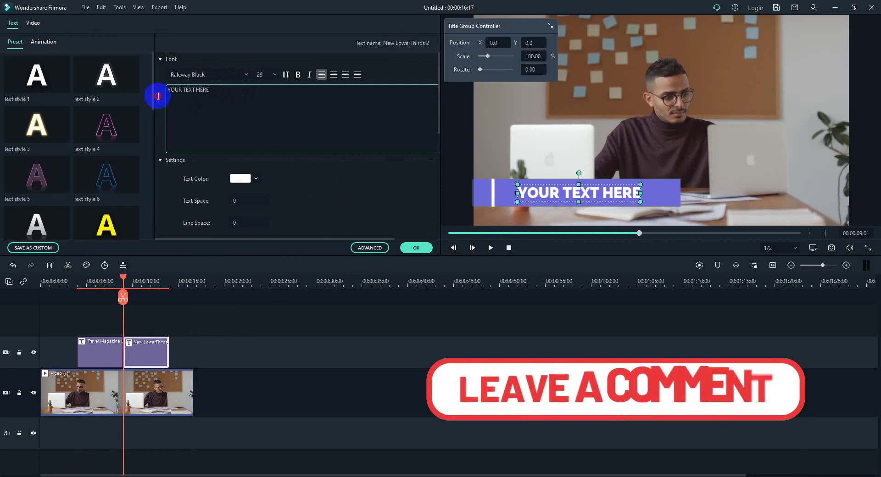
key("ctrl+a")
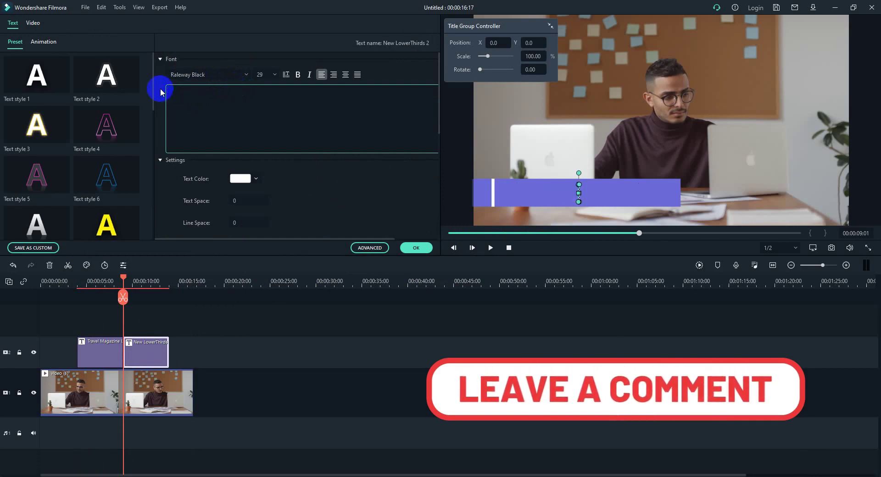
type("Sample ")
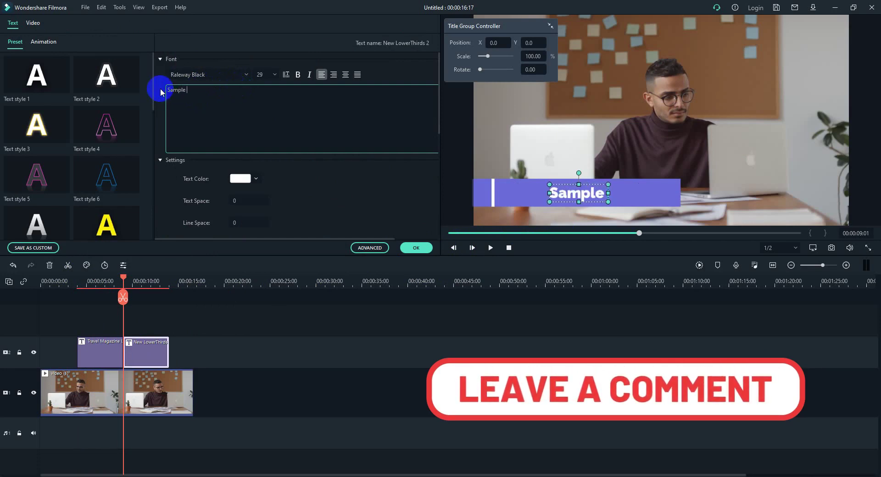
type("Text")
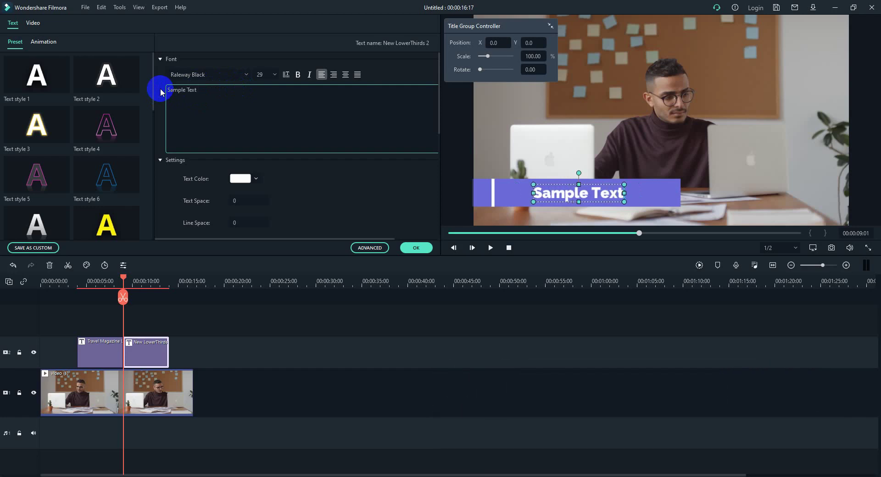
- Confirm the 'Sample Text' title, rewind the playhead to 00:00:00:00 and show the Media library
left_click(419, 250)
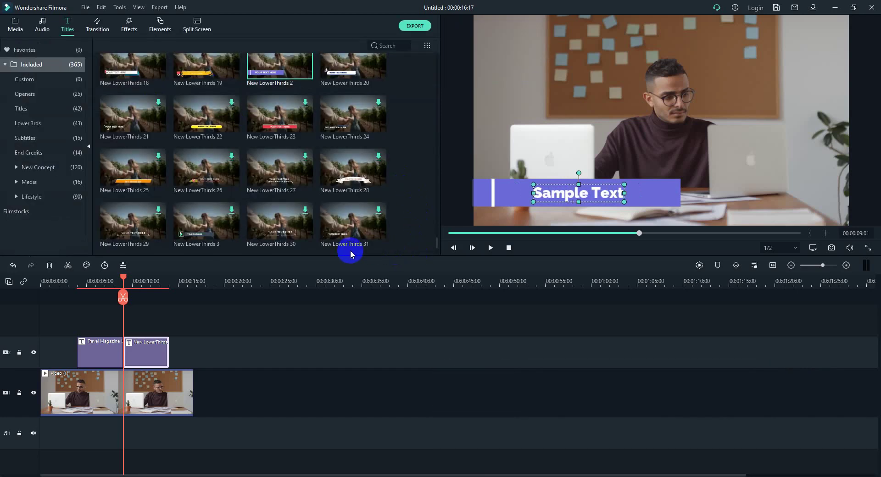
left_click(513, 205)
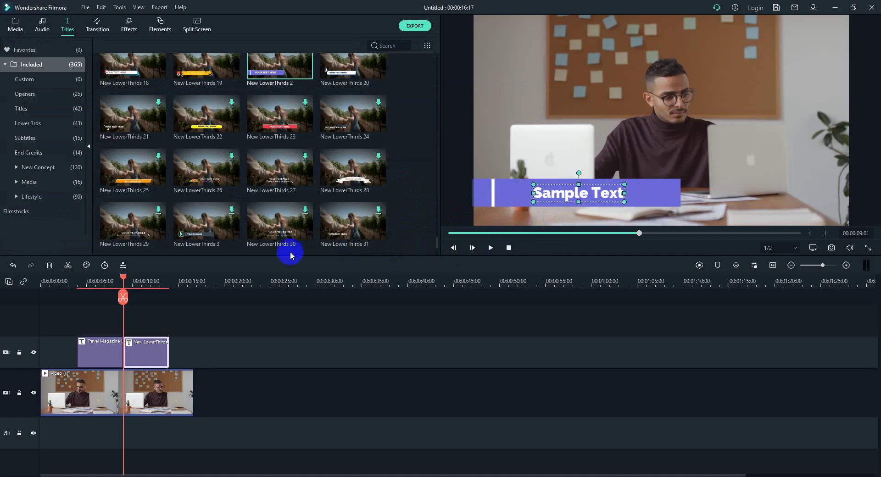
left_click_drag(123, 282, 29, 282)
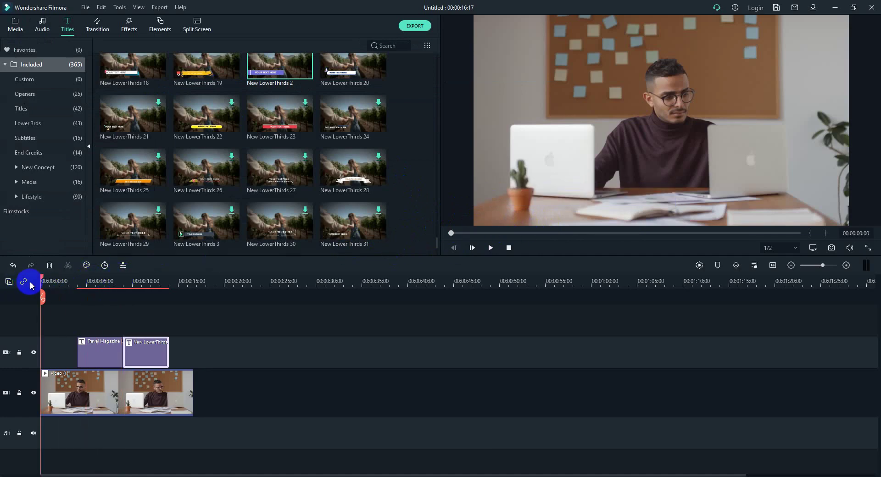
scroll(151, 170, "up", 20)
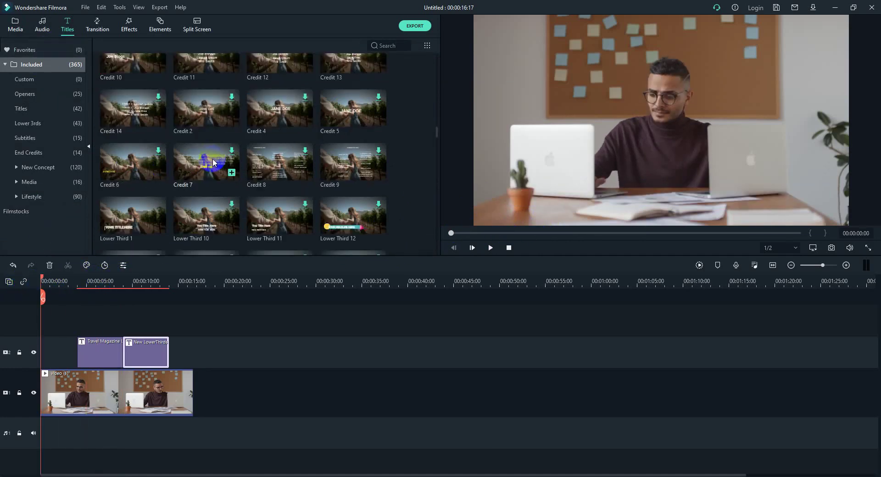
left_click(11, 30)
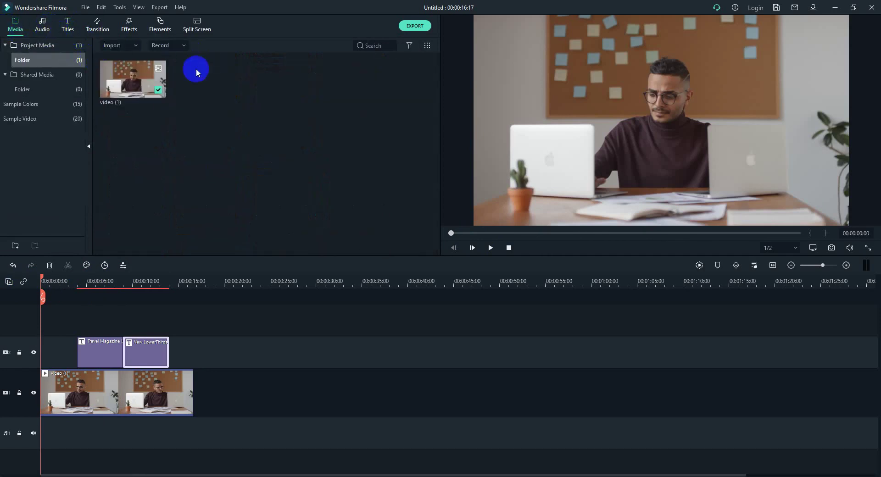
- Import Luxery.mp3 from the Music folder into the project media
left_click(84, 8)
mouse_move(115, 61)
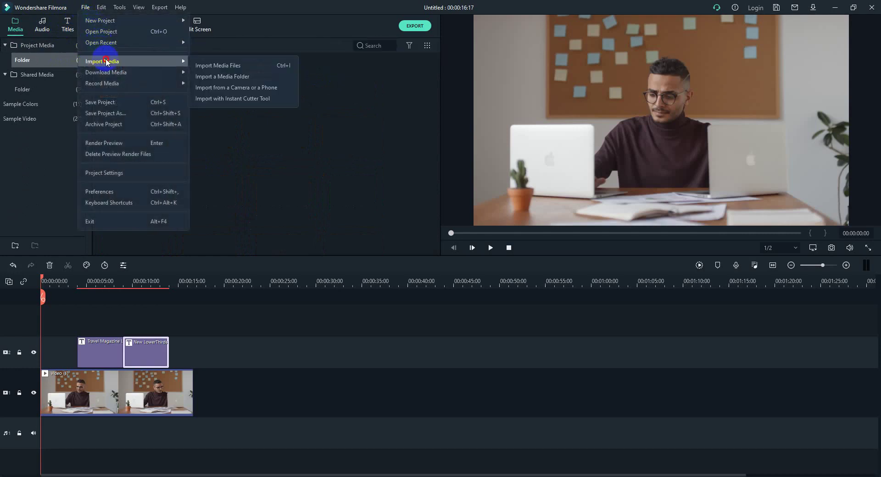
left_click(218, 62)
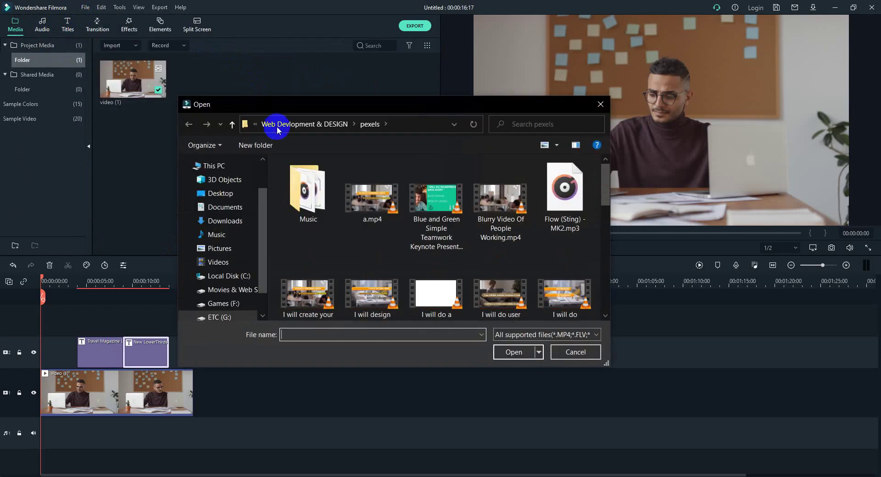
double_click(300, 198)
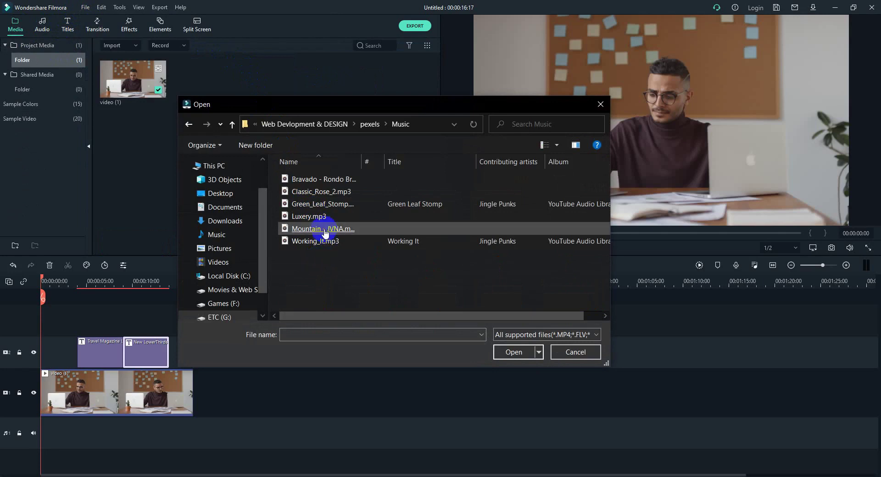
left_click(324, 228)
double_click(317, 216)
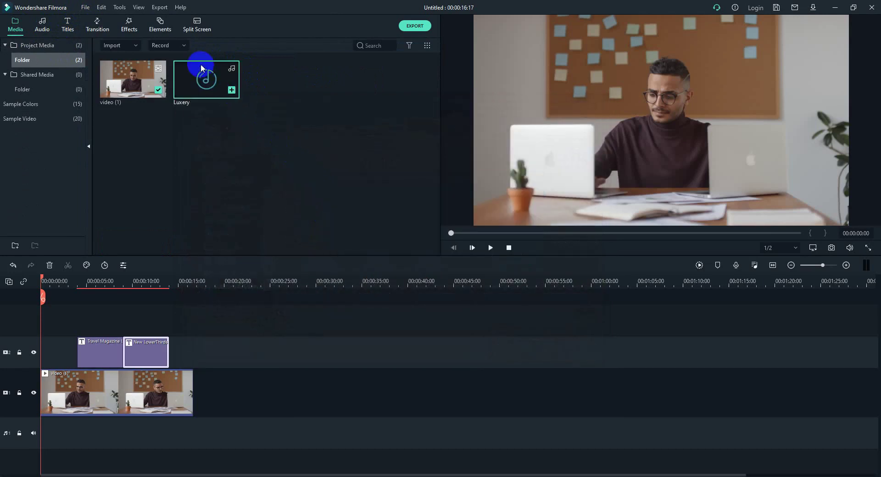
- Place Luxery on the audio track at 0:00 and move the playhead to the video's end
left_click_drag(200, 64, 42, 415)
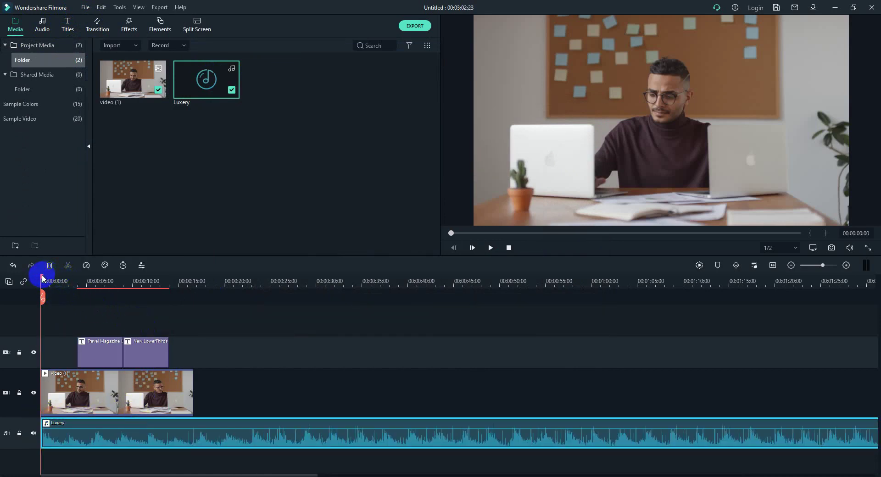
left_click_drag(42, 277, 194, 325)
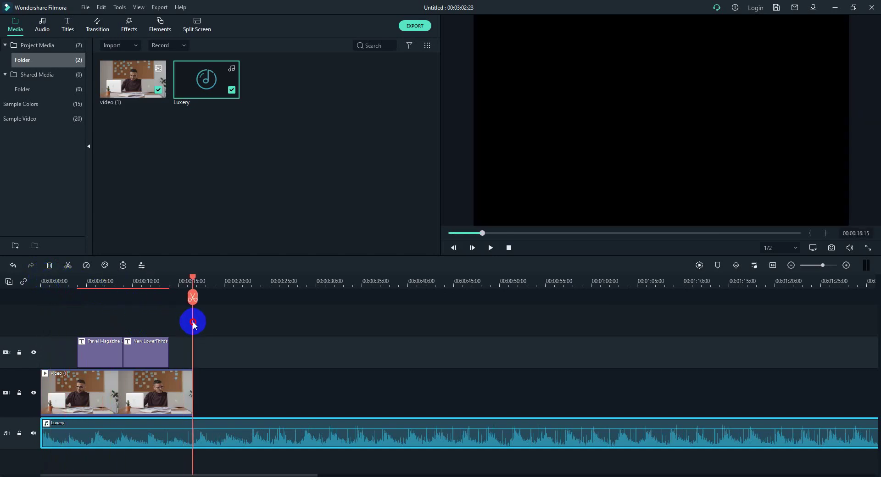
- Split the Luxery audio at the video's end, ripple-delete the leftover, and preview the ending
left_click(70, 270)
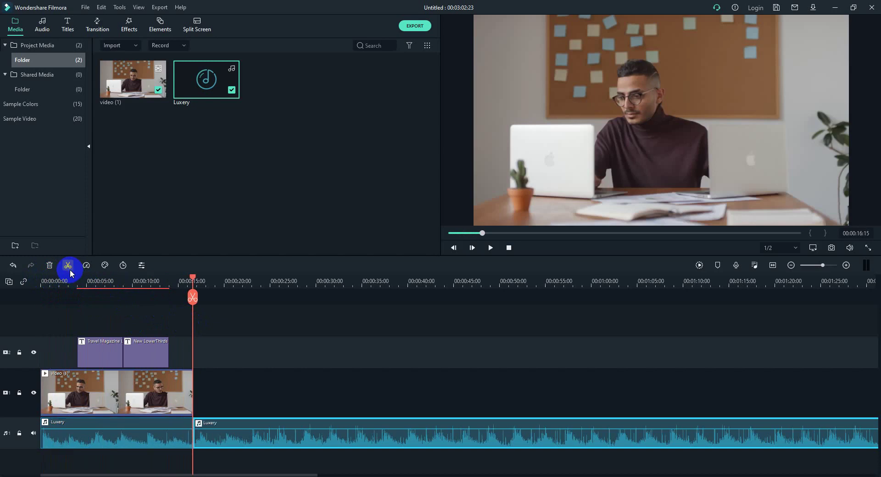
right_click(220, 429)
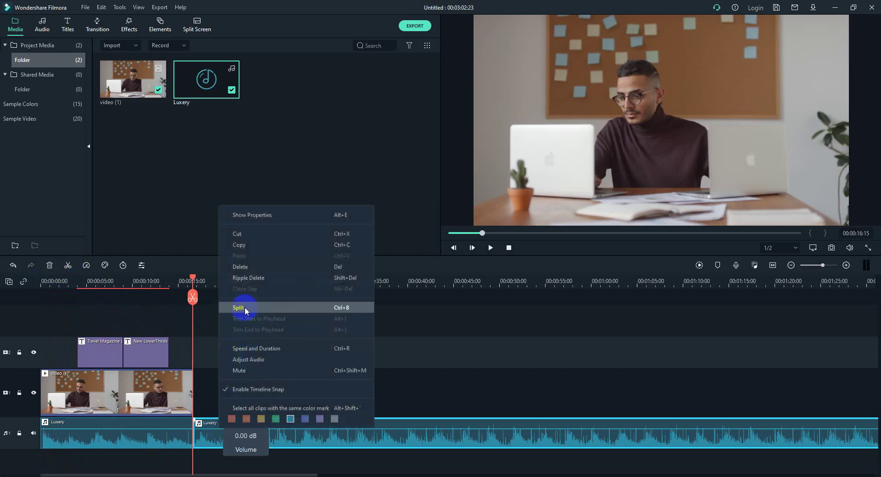
left_click(248, 276)
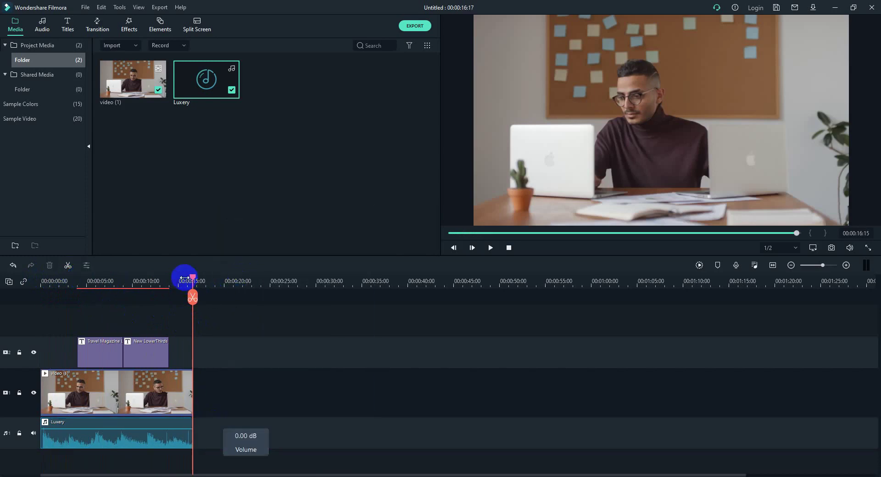
left_click_drag(191, 282, 181, 279)
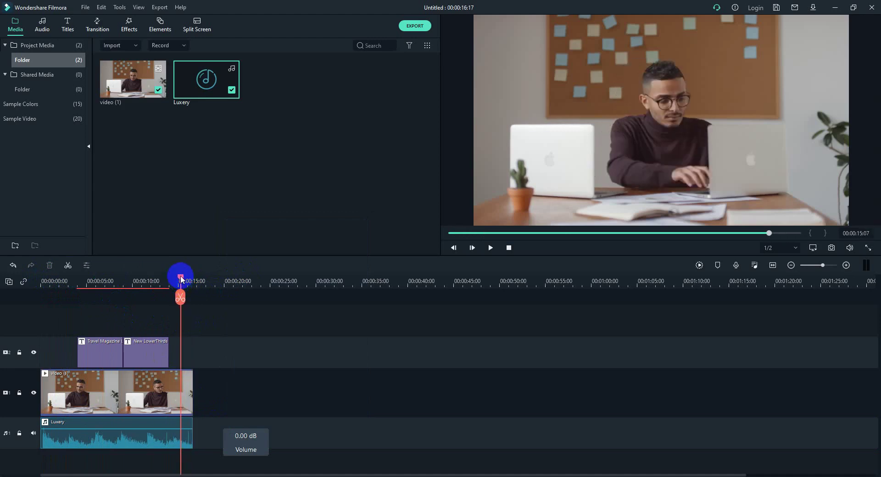